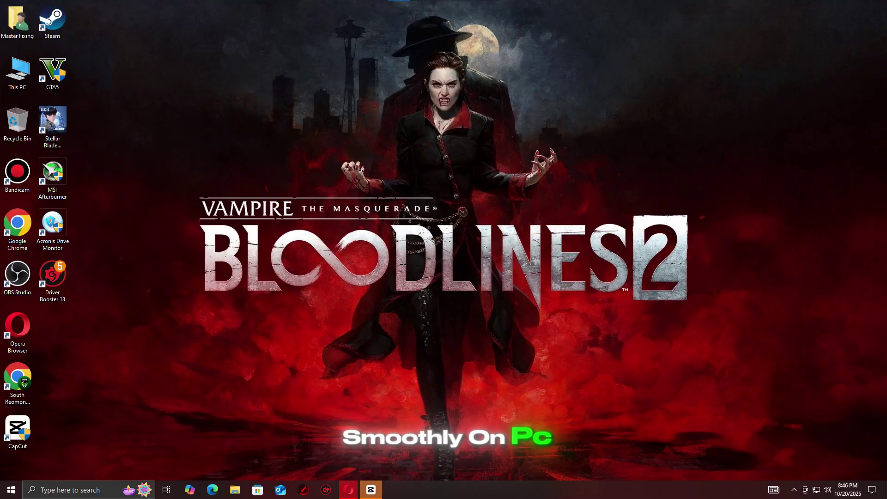
Step: Search Windows for 'device' and open Device Manager from the results
text(v)
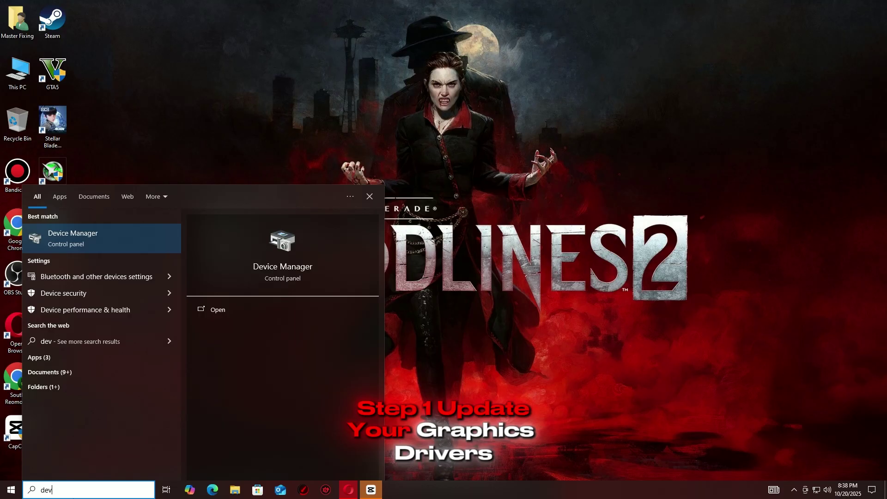
text(ice)
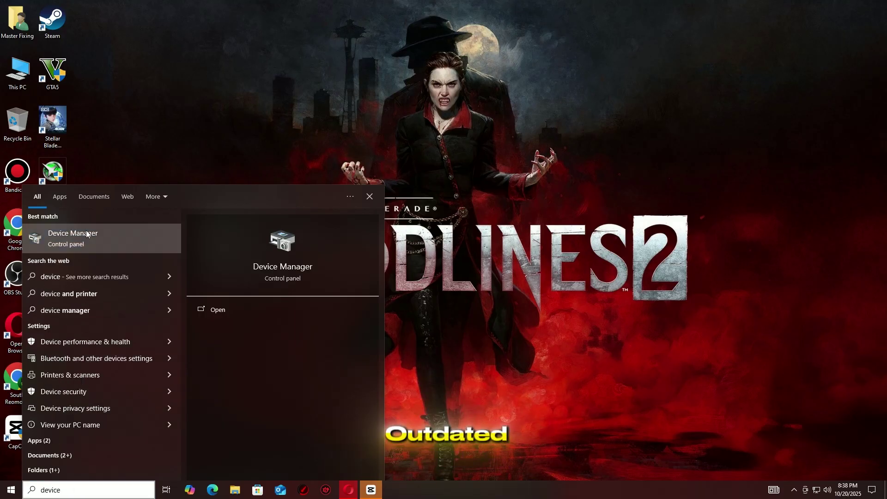
click(86, 234)
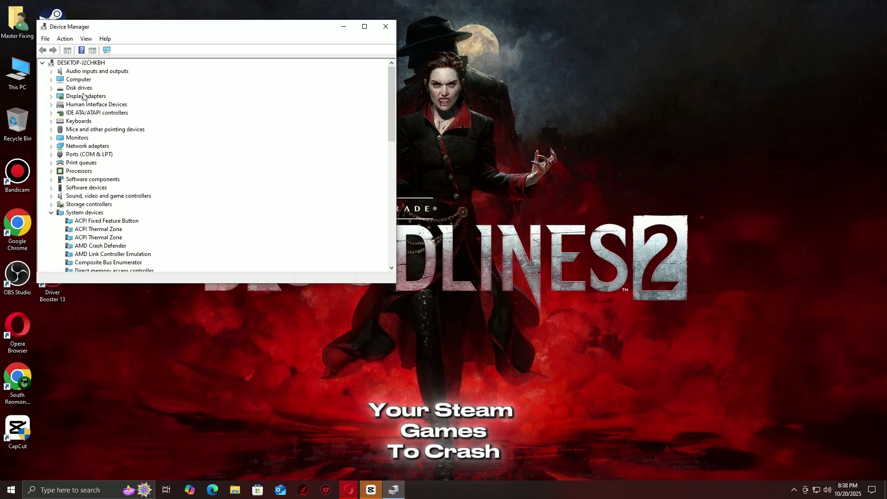
Step: Under Display adapters, start a driver update for the Radeon (TM) RX 470 Series
double_click(84, 96)
right_click(110, 105)
click(134, 108)
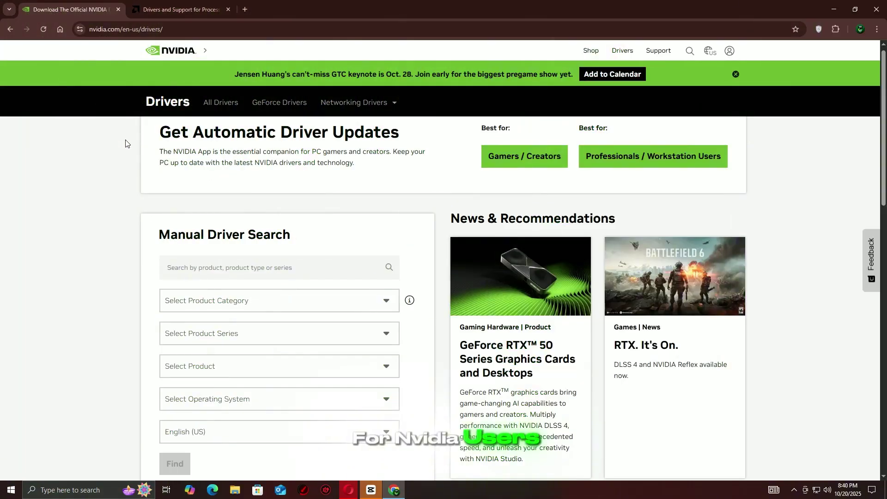
Step: Review NVIDIA's automatic and manual driver options, then AMD's Windows 10/11 driver download
drag(154, 134, 424, 135)
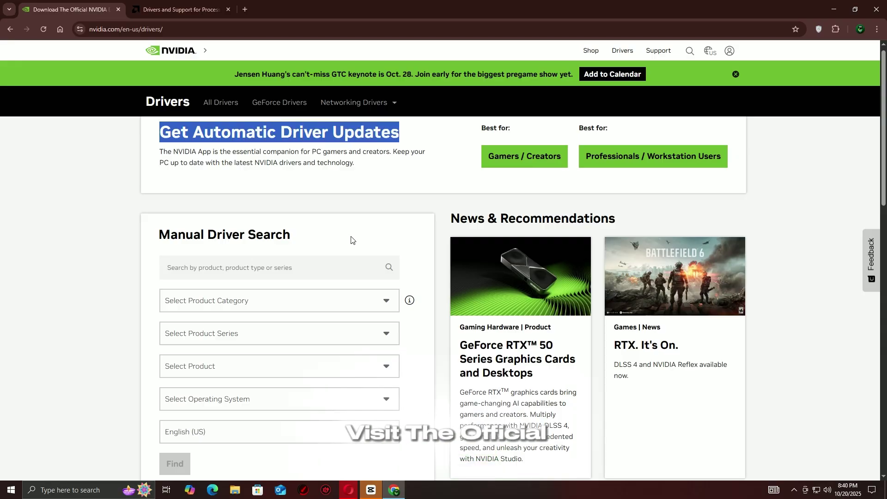
mouse_move(351, 240)
mouse_down()
mouse_move(277, 238)
mouse_move(95, 262)
mouse_up()
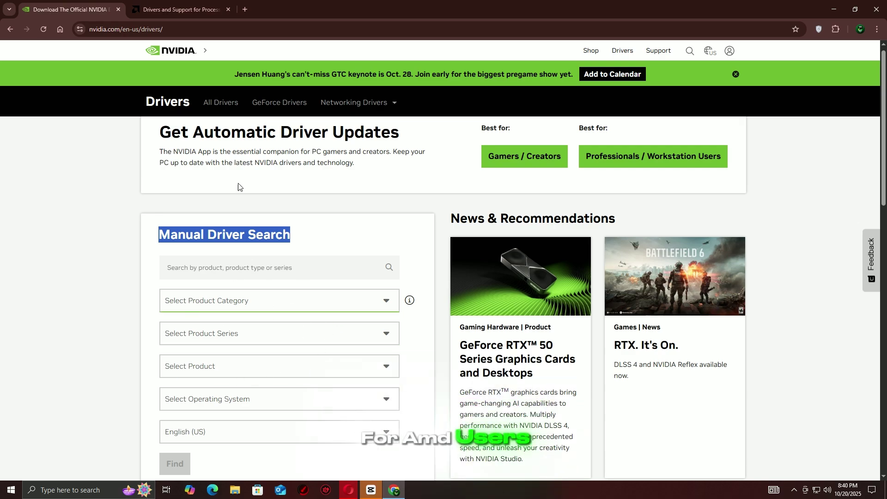
click(184, 4)
drag(85, 216, 278, 269)
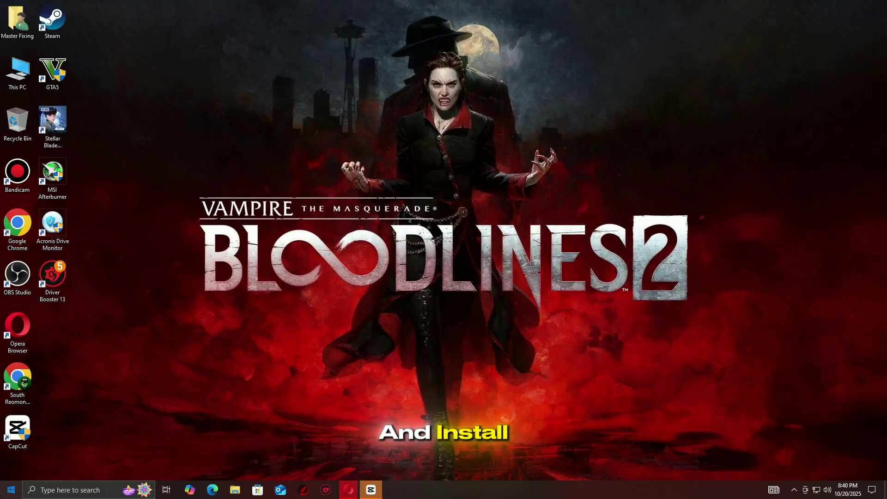
Step: Restart the PC from the Start menu's power options
click(6, 487)
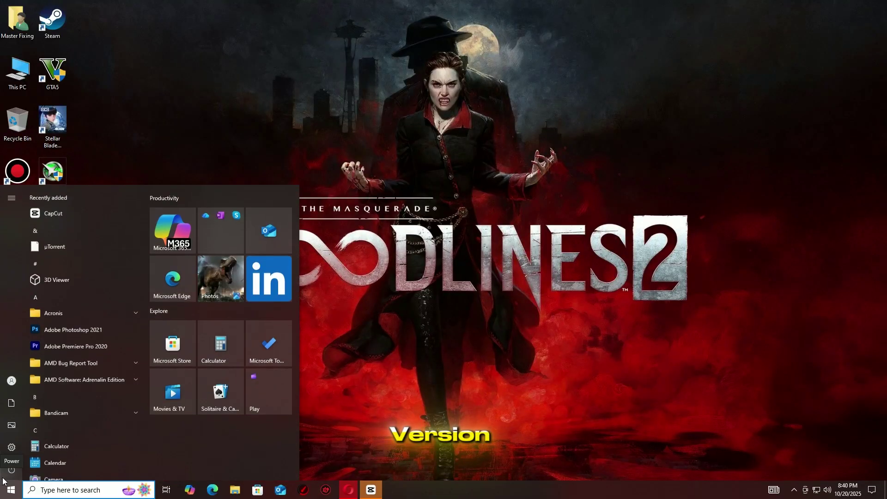
click(12, 470)
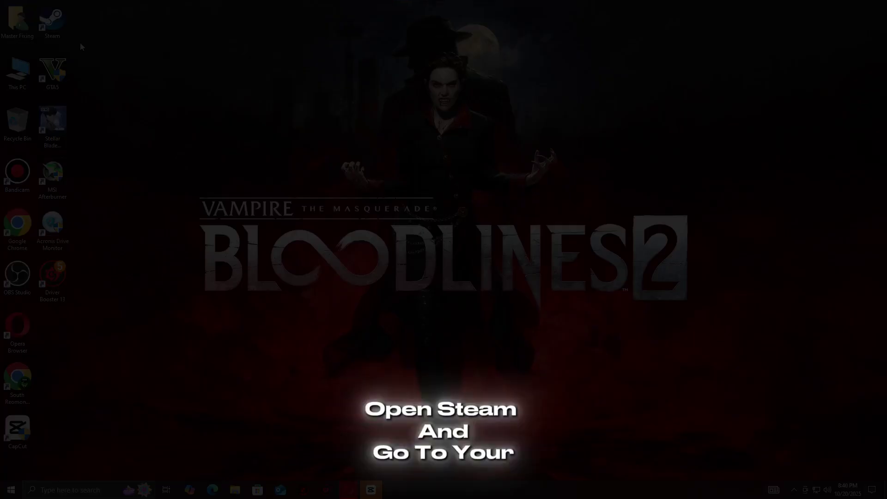
Step: Verify the integrity of Stellar Blade Demo's installed files in its Steam properties
double_click(52, 19)
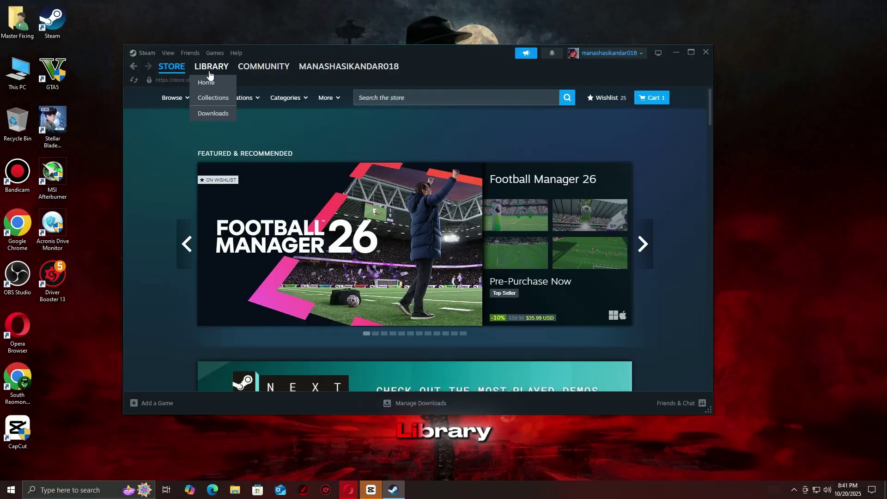
click(209, 73)
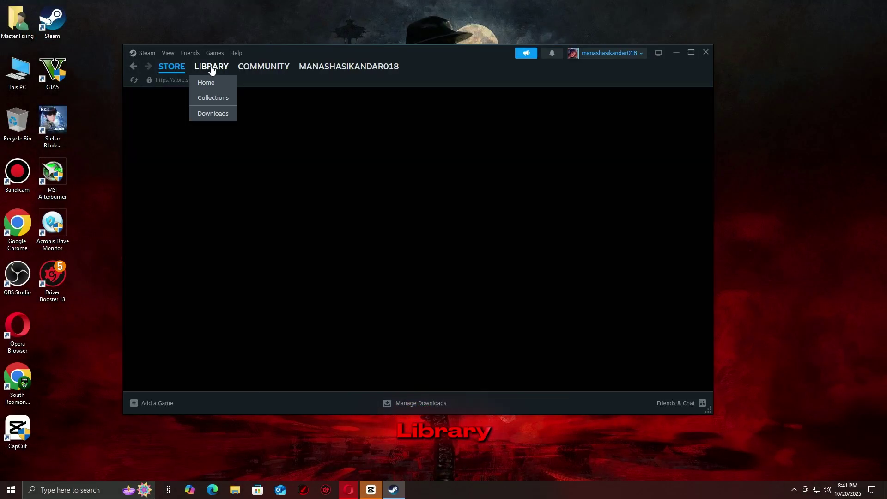
right_click(159, 369)
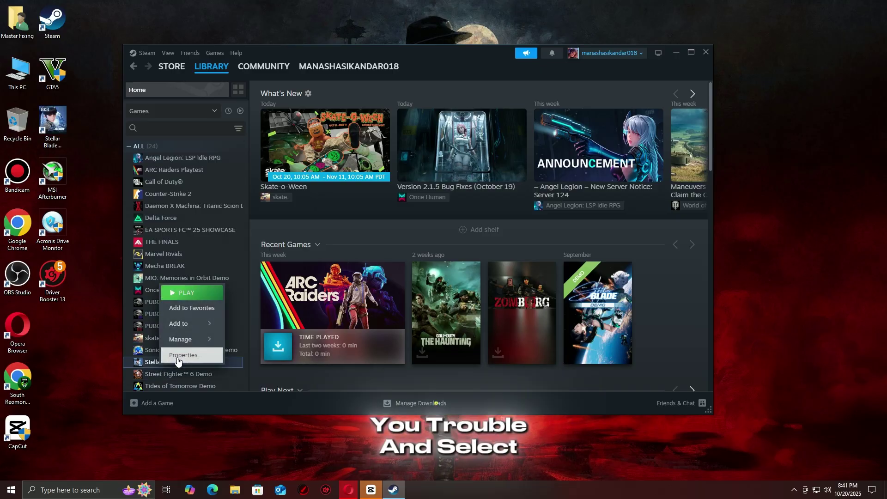
click(177, 362)
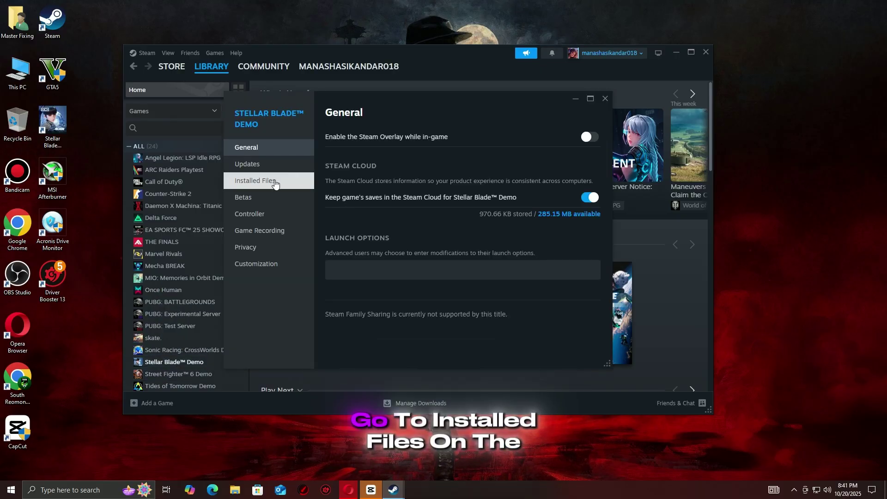
click(301, 180)
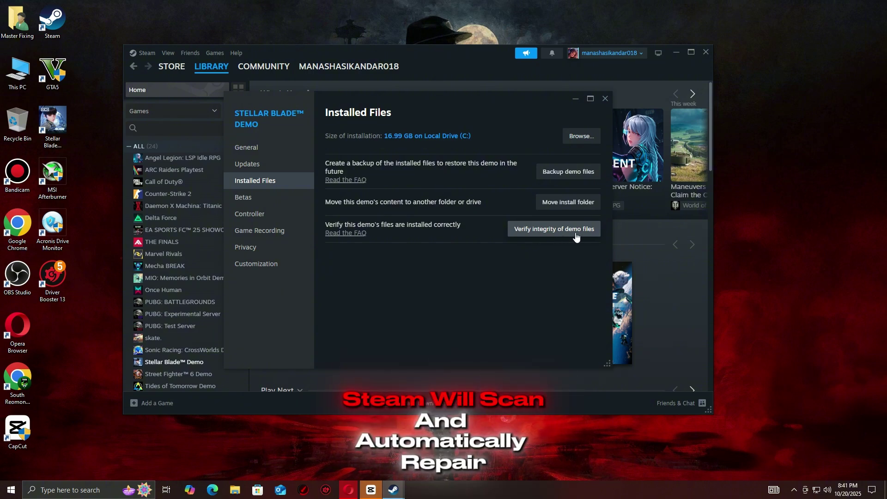
click(540, 233)
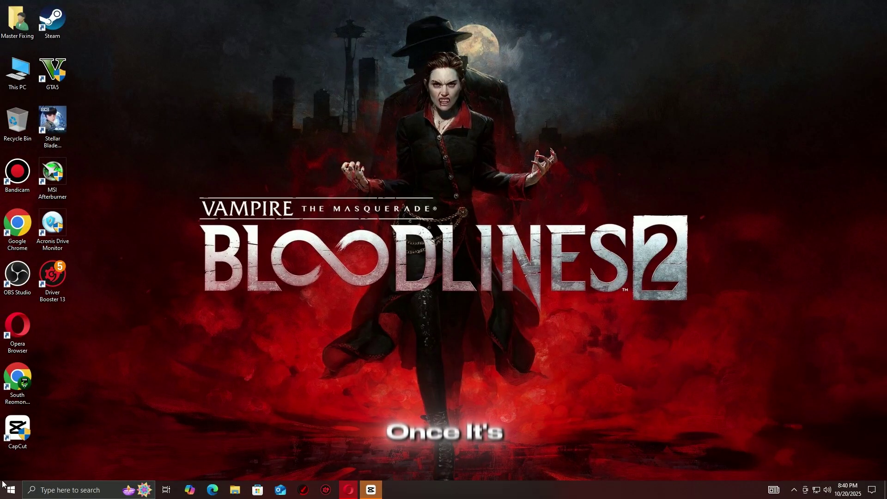
Step: Restart the PC and relaunch Steam
click(6, 486)
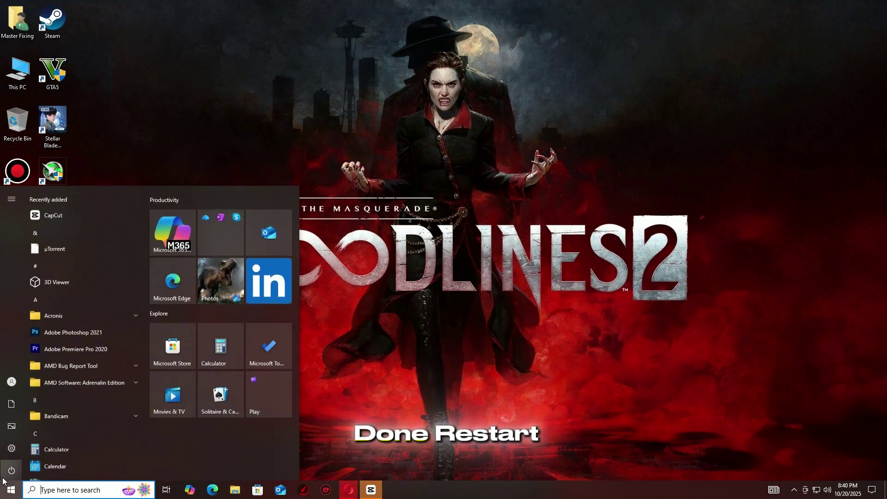
click(11, 470)
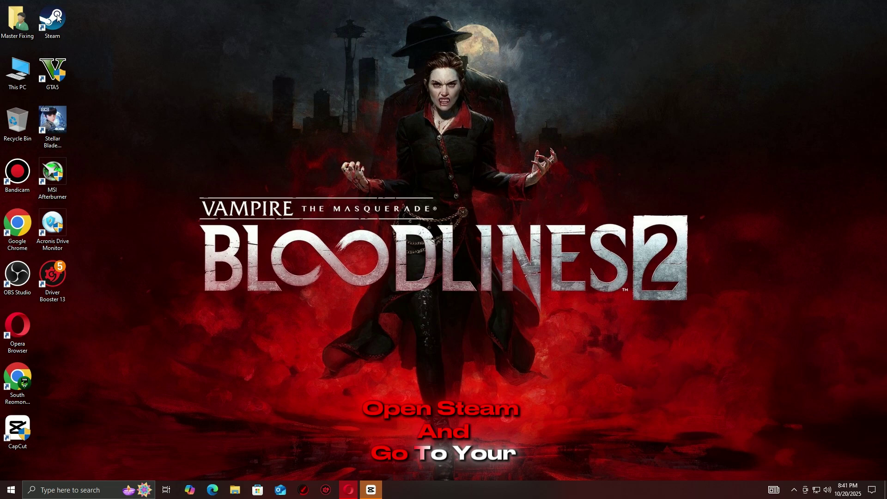
double_click(57, 18)
Step: Open Stellar Blade Demo's local install folder from the Steam library
click(211, 67)
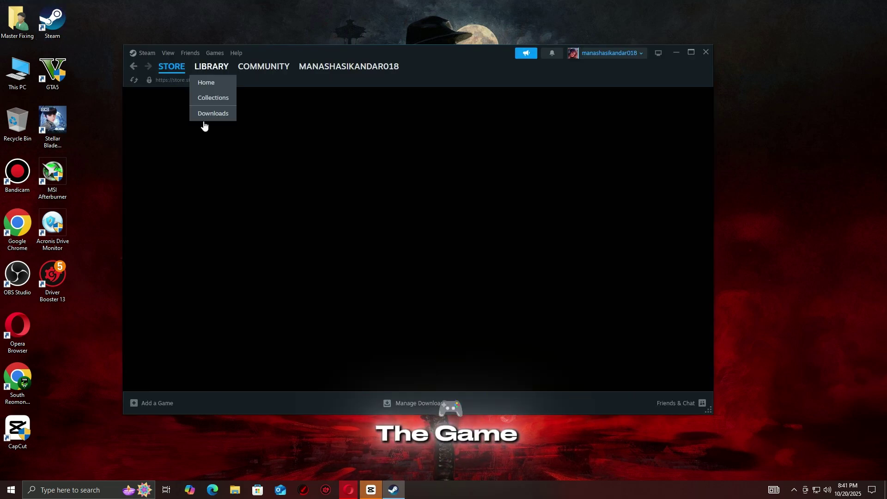
right_click(175, 362)
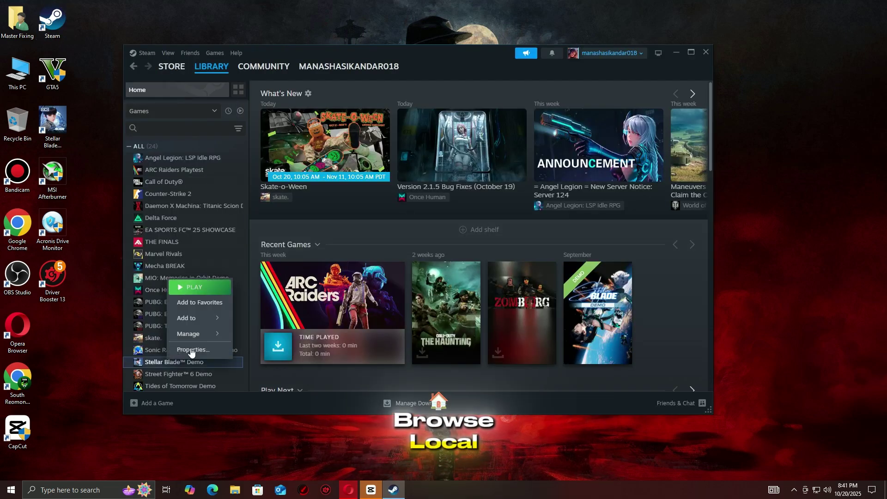
click(188, 334)
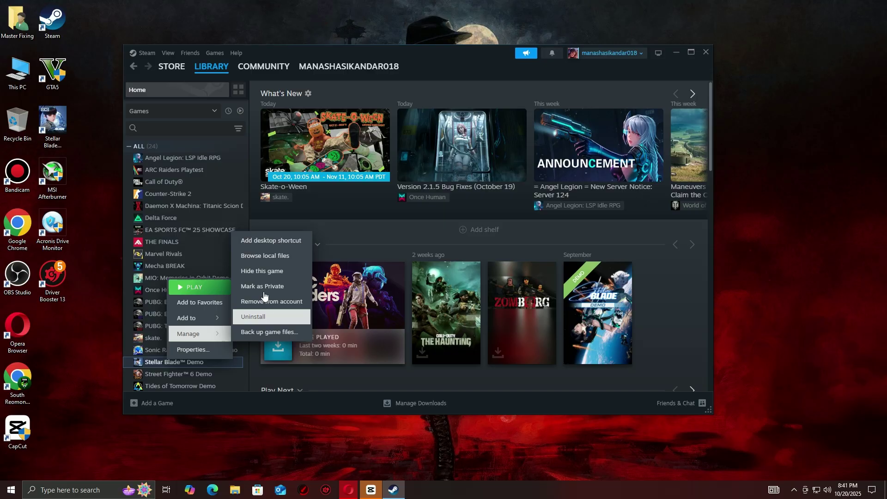
click(272, 257)
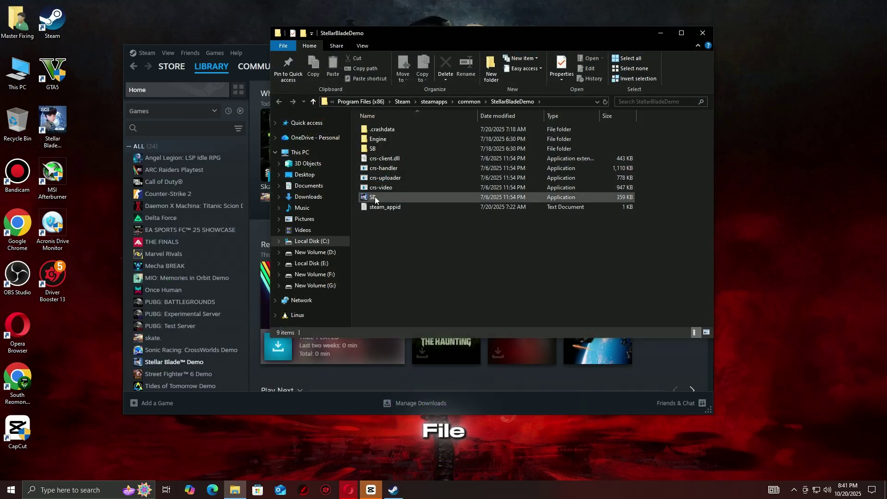
Step: Set the SB application to Windows 8 compatibility mode and run as administrator
right_click(375, 198)
click(416, 417)
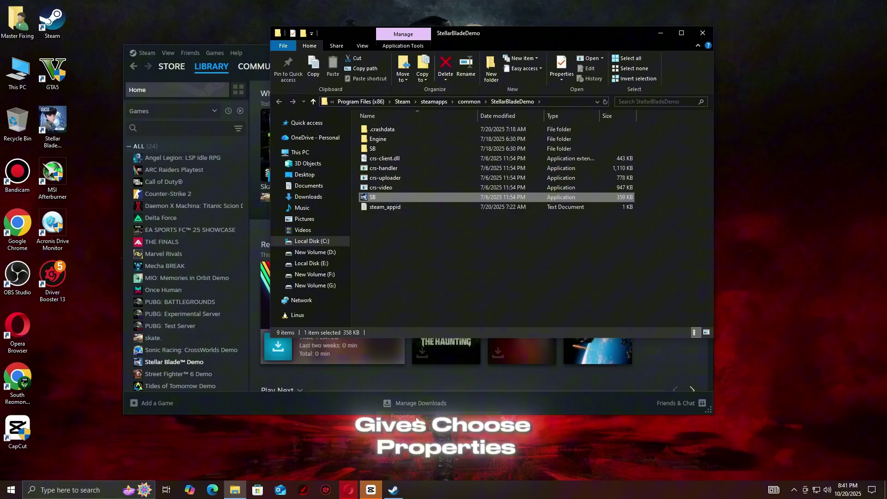
click(420, 218)
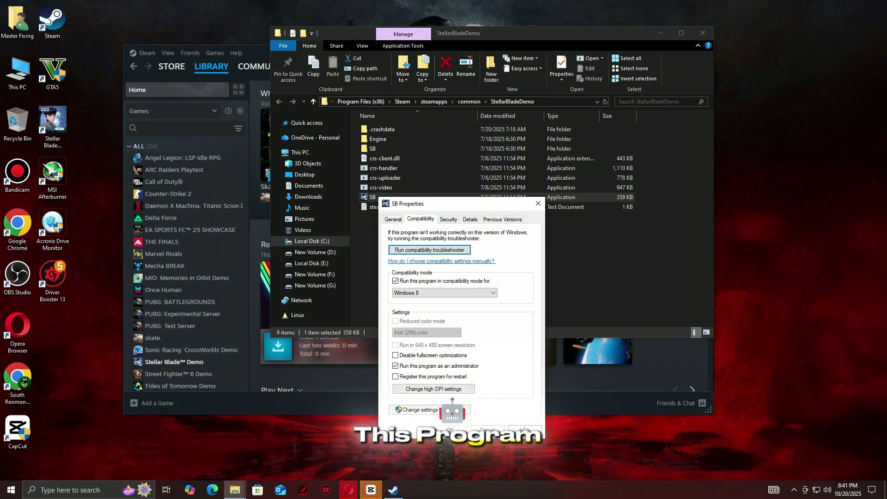
click(481, 429)
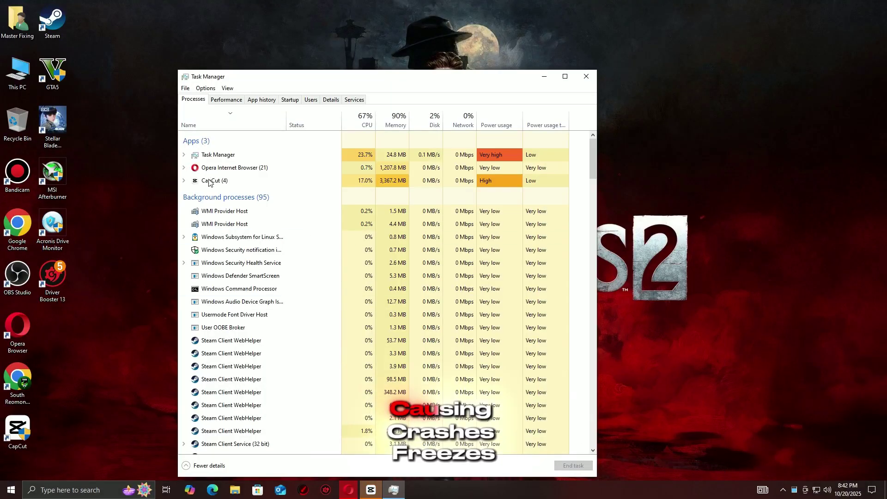
Step: Inspect the task options for the running CapCut and Opera processes without ending them
click(207, 181)
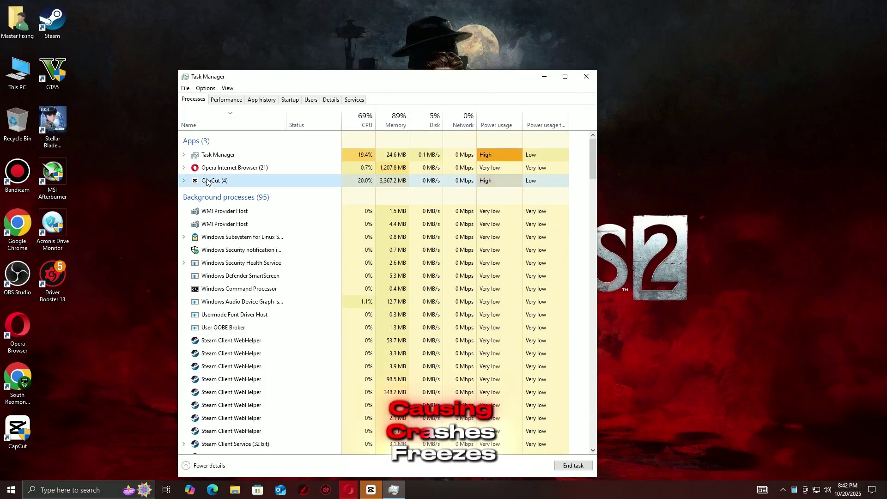
right_click(207, 181)
click(222, 204)
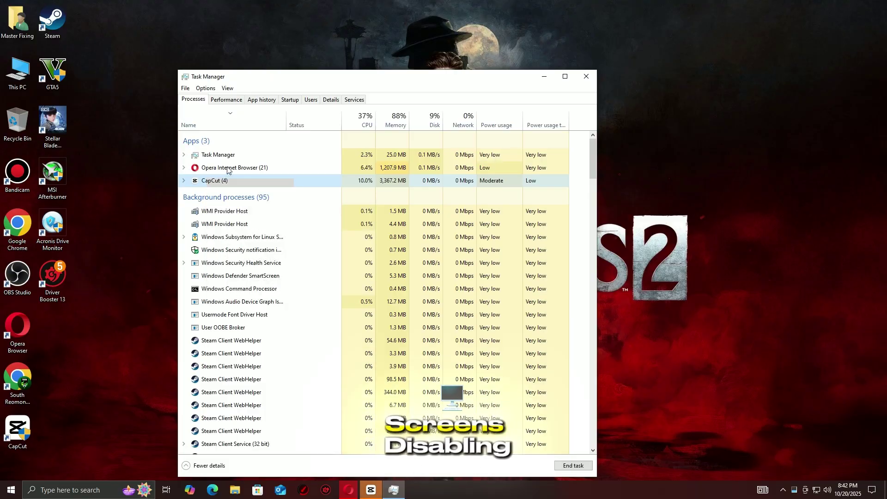
right_click(227, 169)
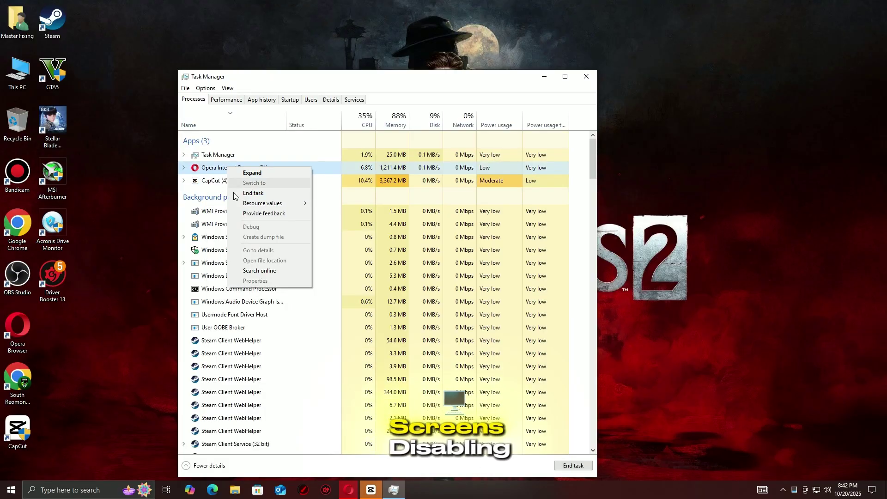
Step: Leave Copilot disabled as a startup app and close Task Manager
click(291, 100)
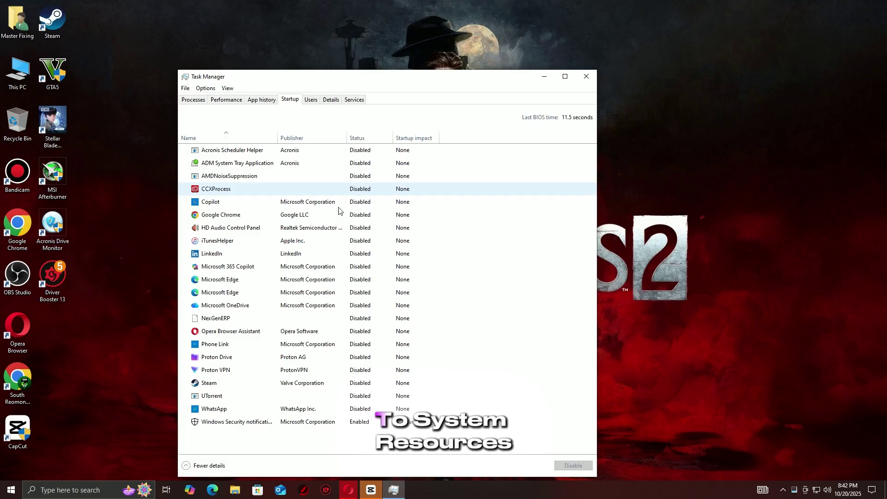
right_click(355, 205)
click(391, 211)
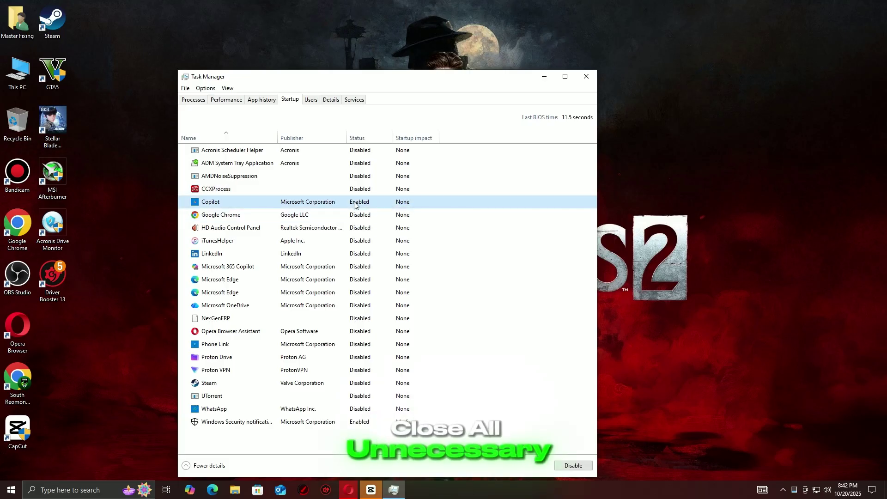
right_click(355, 204)
click(370, 211)
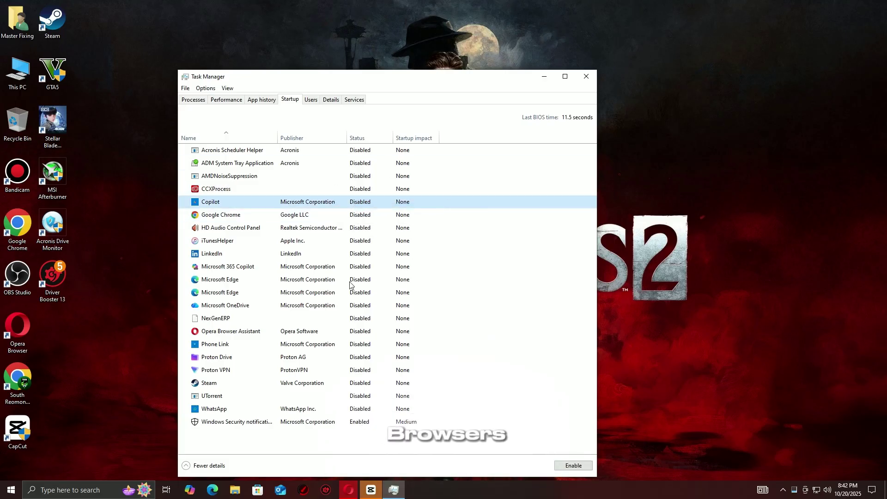
click(586, 76)
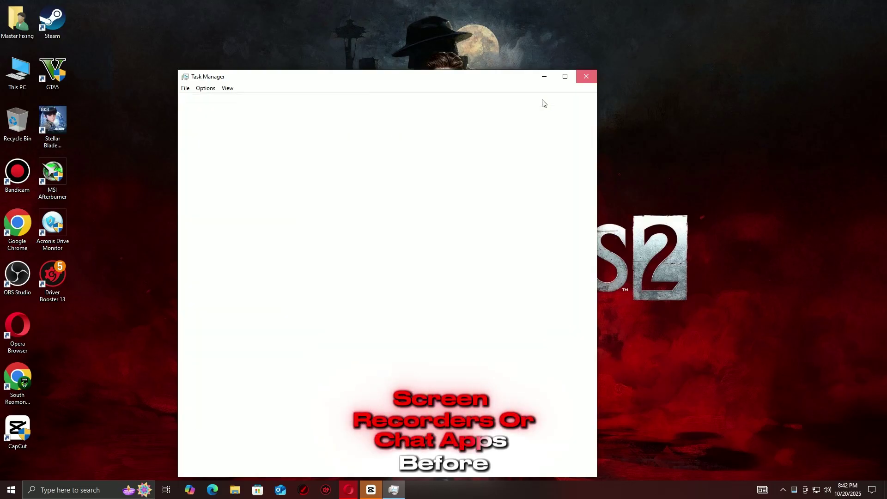
Step: Turn off the in-game Steam Overlay in Stellar Blade Demo's Steam properties
double_click(58, 25)
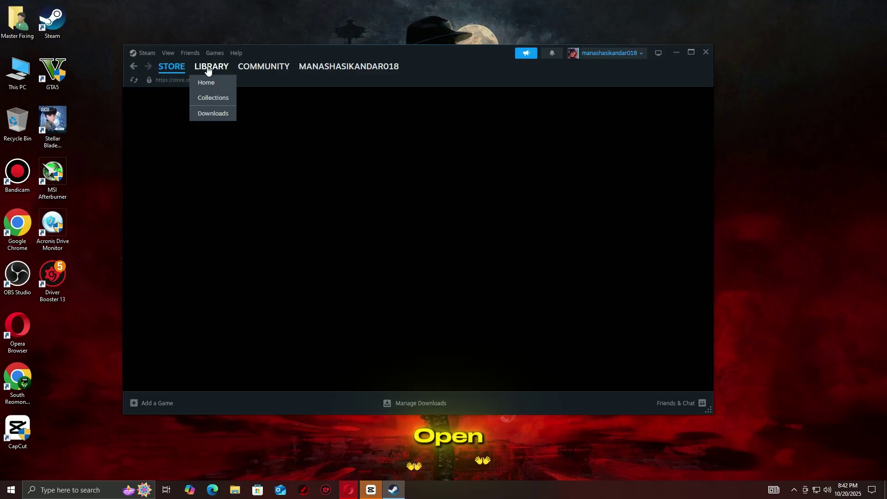
click(207, 71)
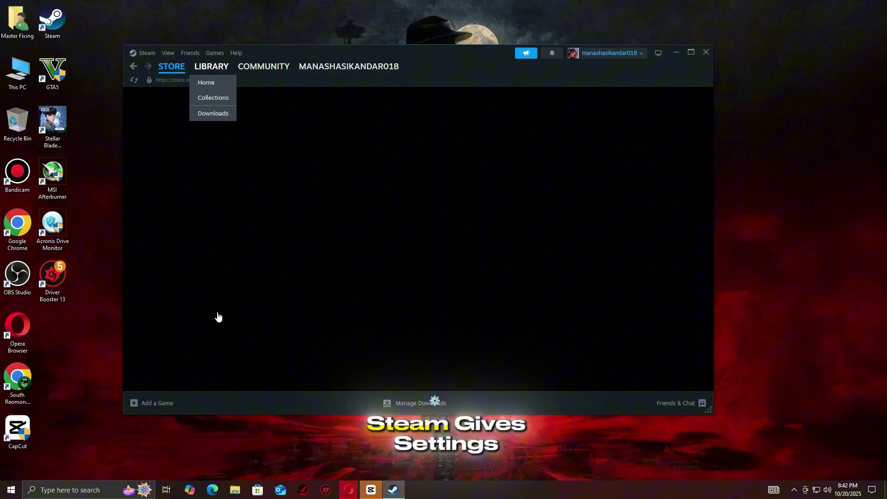
right_click(184, 362)
click(191, 355)
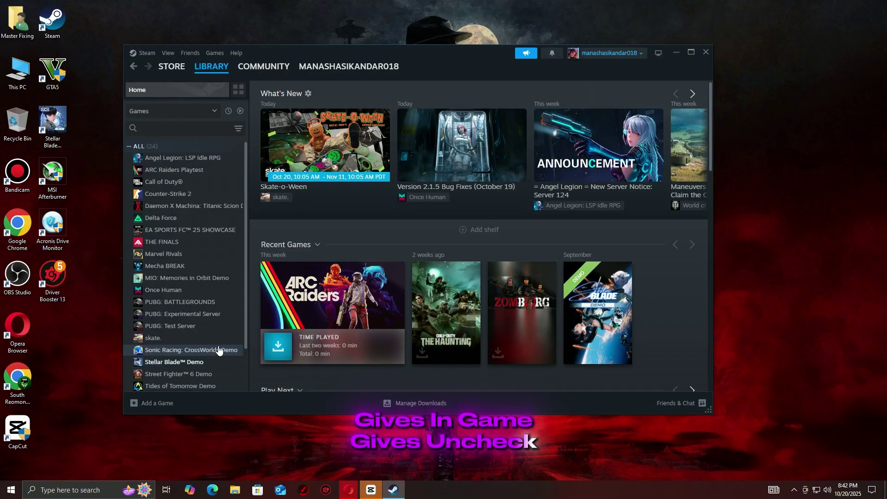
click(593, 137)
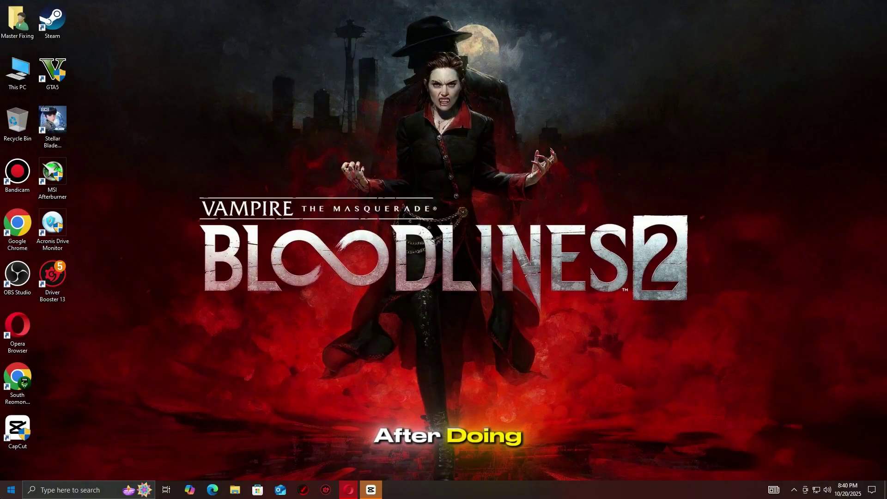
Step: Restart Windows from Start > Power so the startup changes apply
click(4, 483)
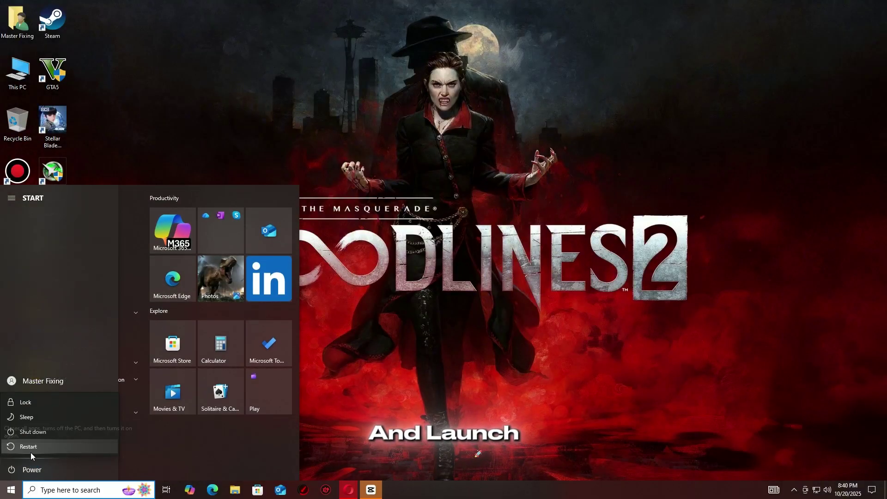
click(23, 450)
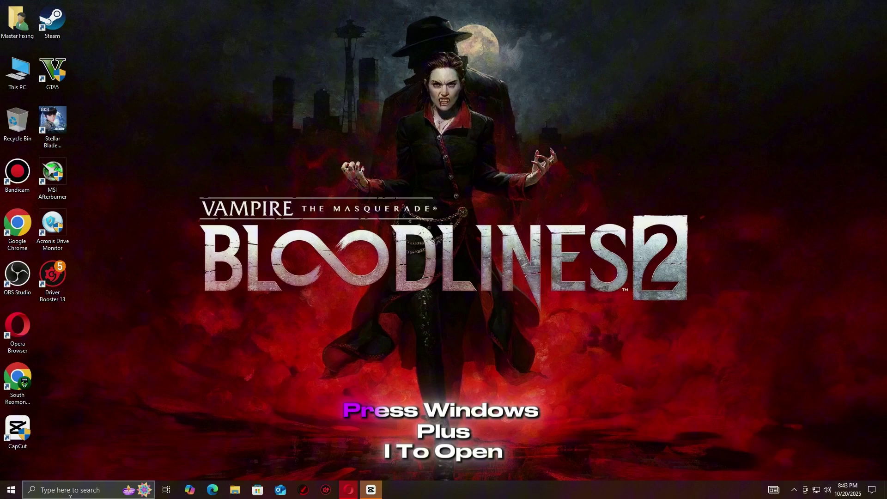
Step: Open Settings via taskbar search and run Check for updates under Windows Update
click(70, 490)
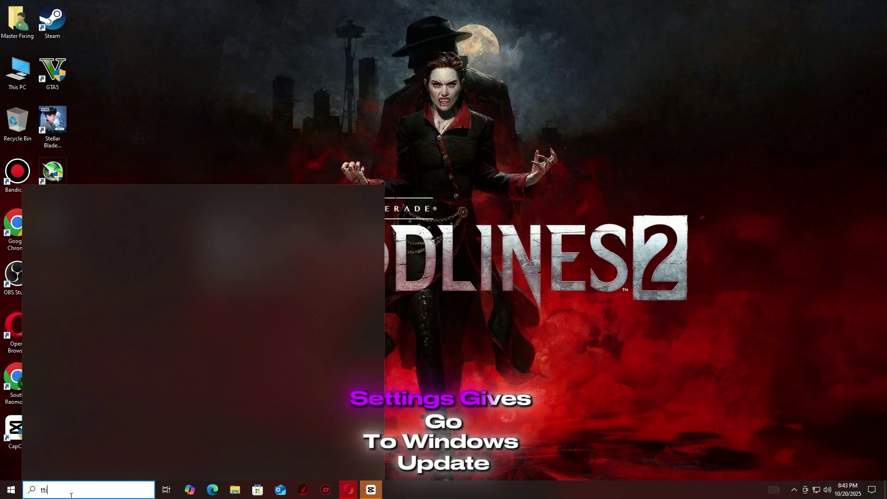
text(tting)
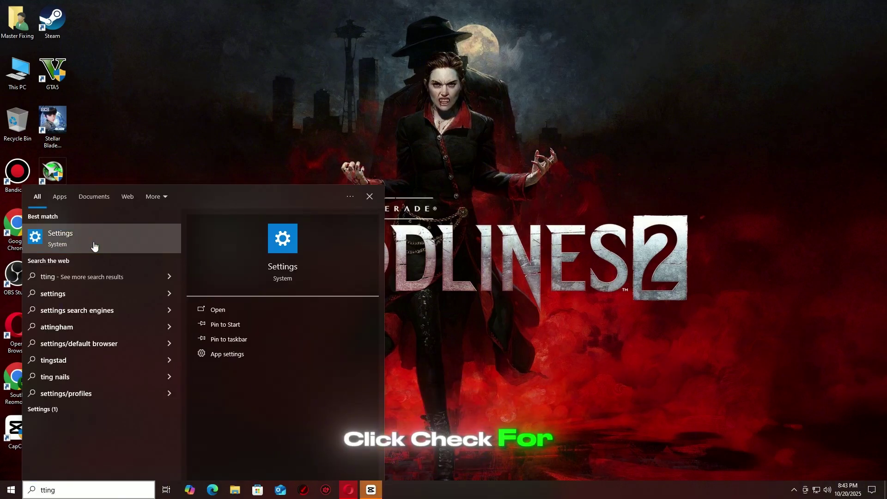
click(94, 245)
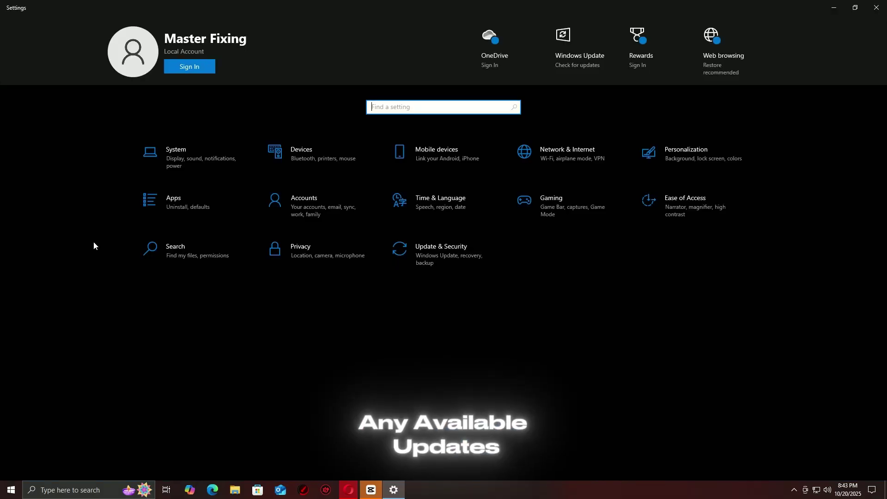
click(460, 252)
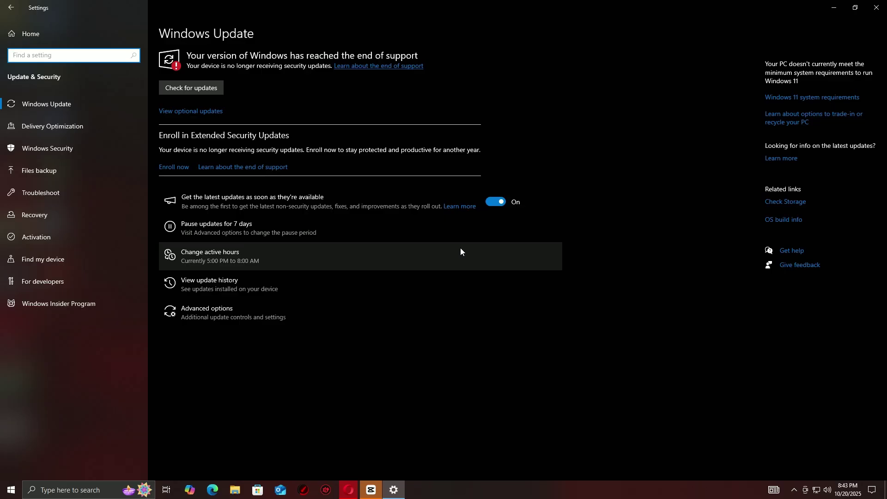
click(206, 88)
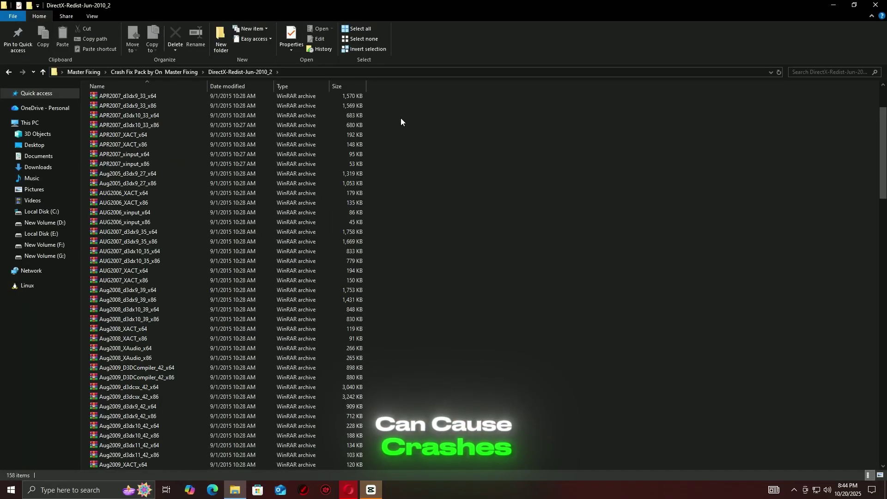
Step: Run DXSETUP from the DirectX June 2010 folder, approve UAC, and install with the license accepted
scroll(400, 118, down, 10)
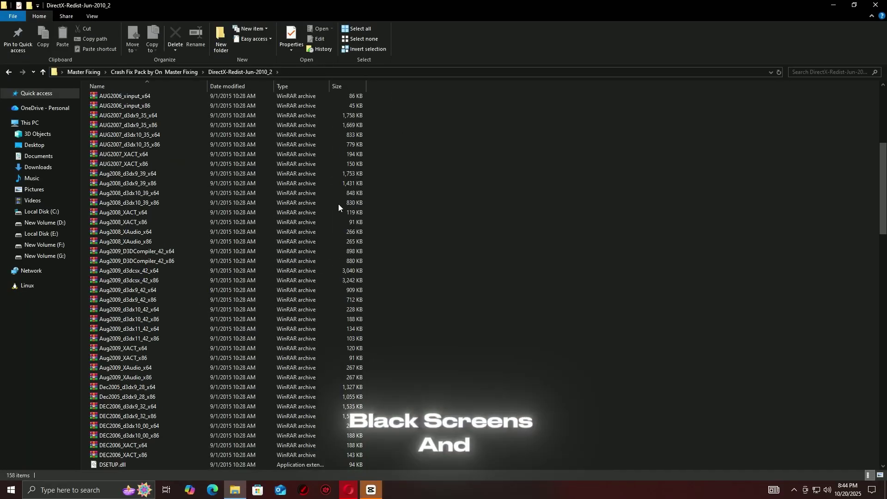
scroll(138, 314, down, 2)
double_click(107, 349)
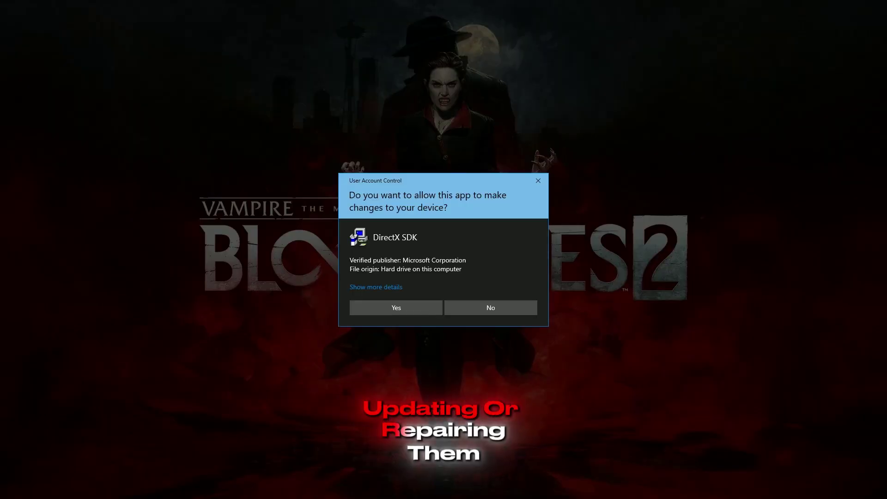
click(365, 302)
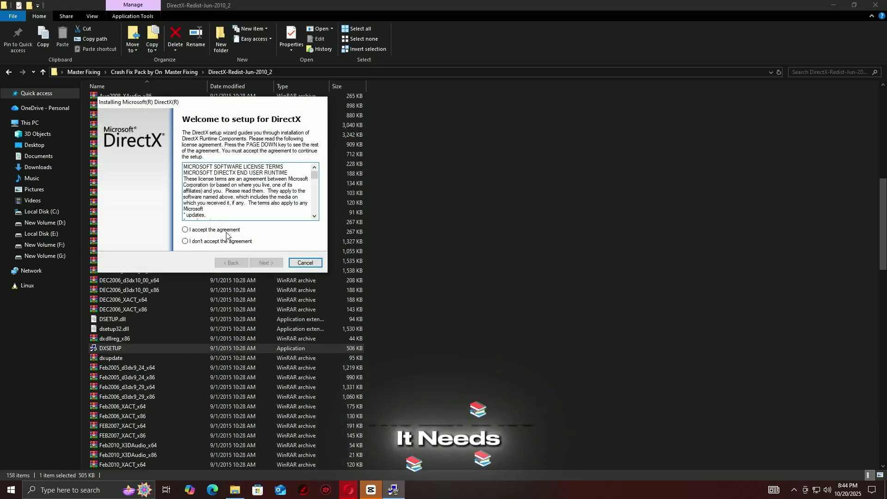
click(275, 261)
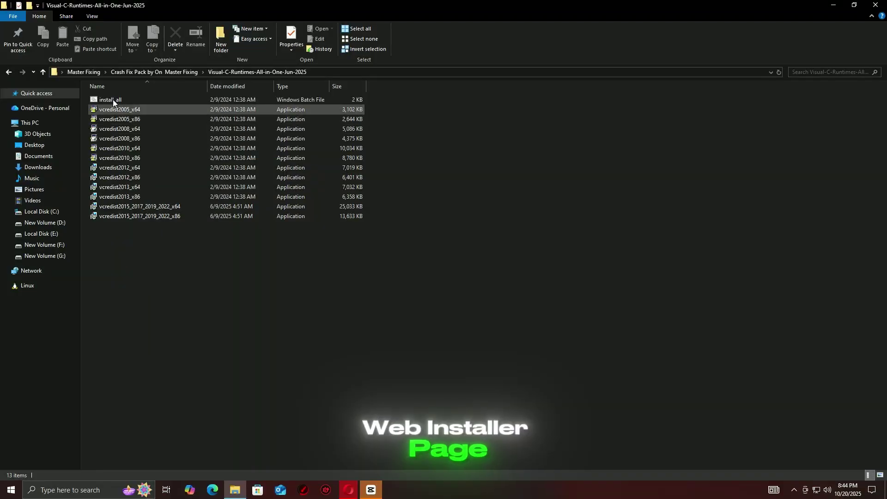
Step: Launch install_all in the Visual C++ All-in-One Jun 2025 folder to install every runtime package
double_click(112, 99)
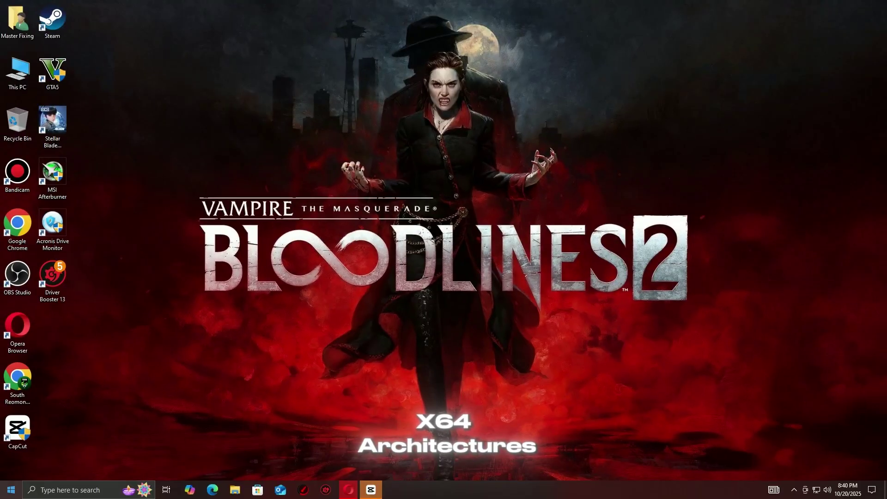
Step: Restart the PC from the Start menu's power options
click(3, 484)
click(51, 468)
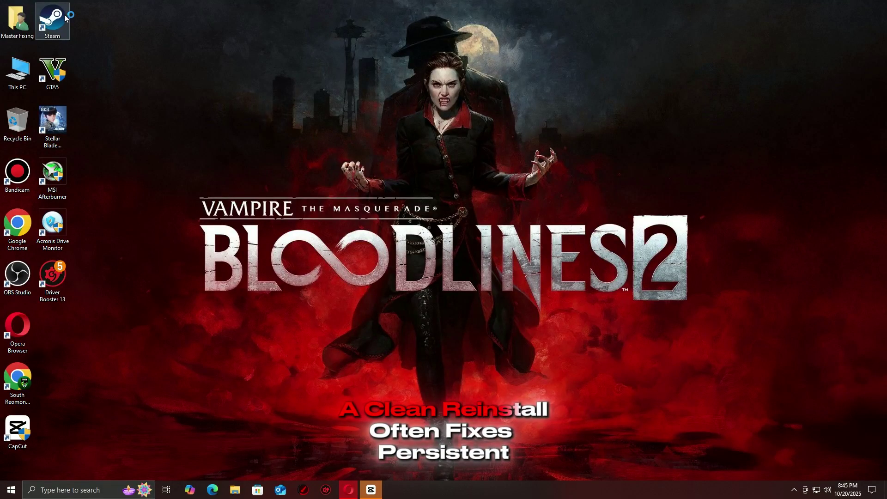
Step: Launch Steam and bring up Stellar Blade Demo's library options to uninstall it
double_click(52, 19)
mouse_move(211, 66)
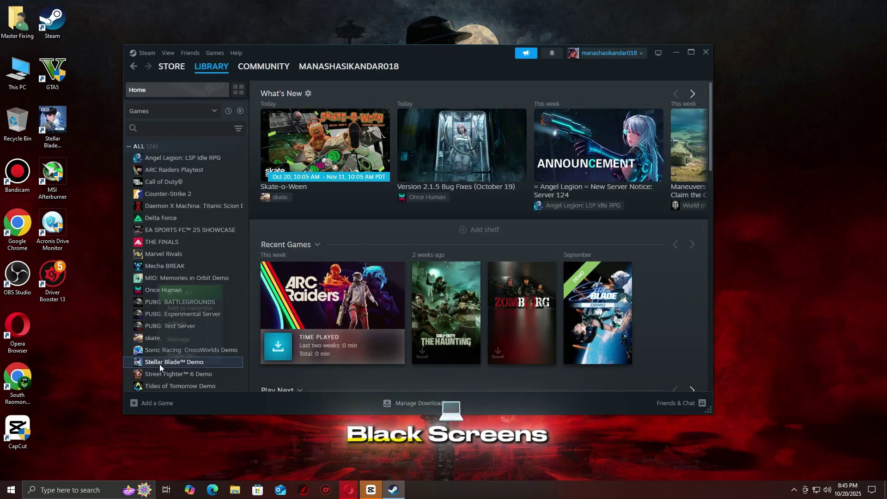
right_click(159, 363)
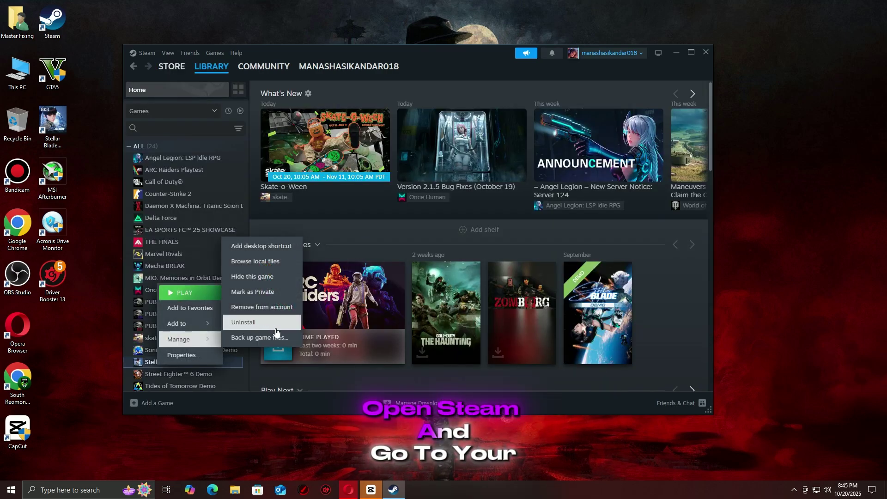